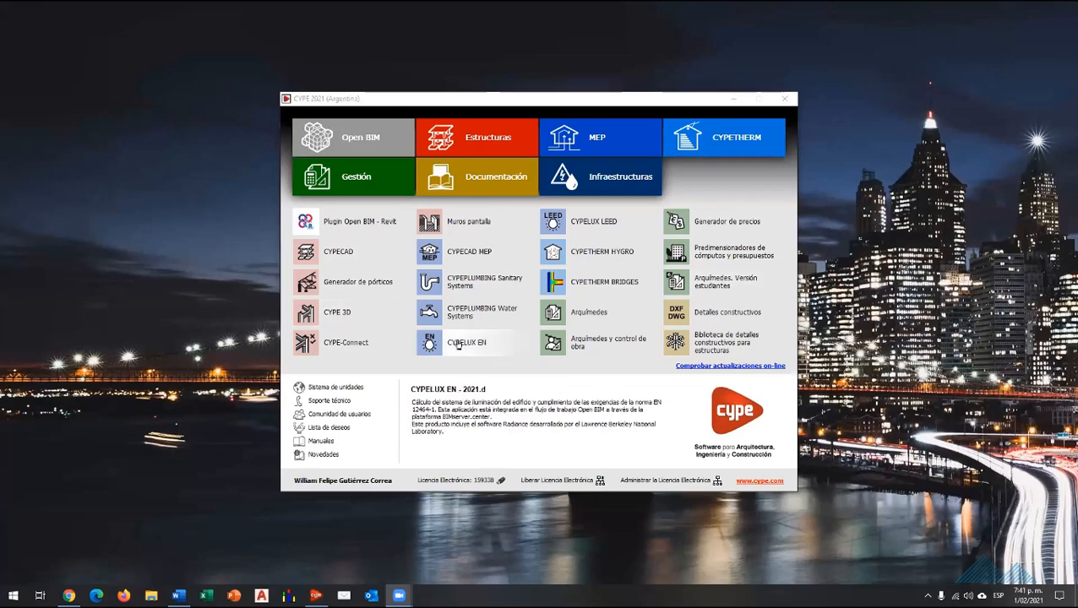
pyautogui.click(376, 261)
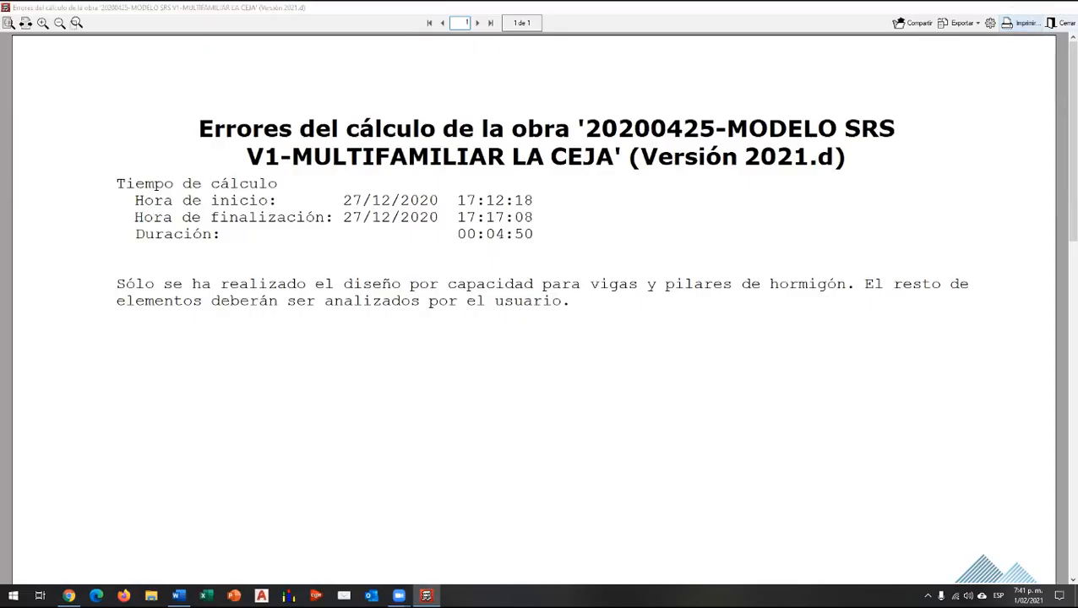
pyautogui.click(1050, 14)
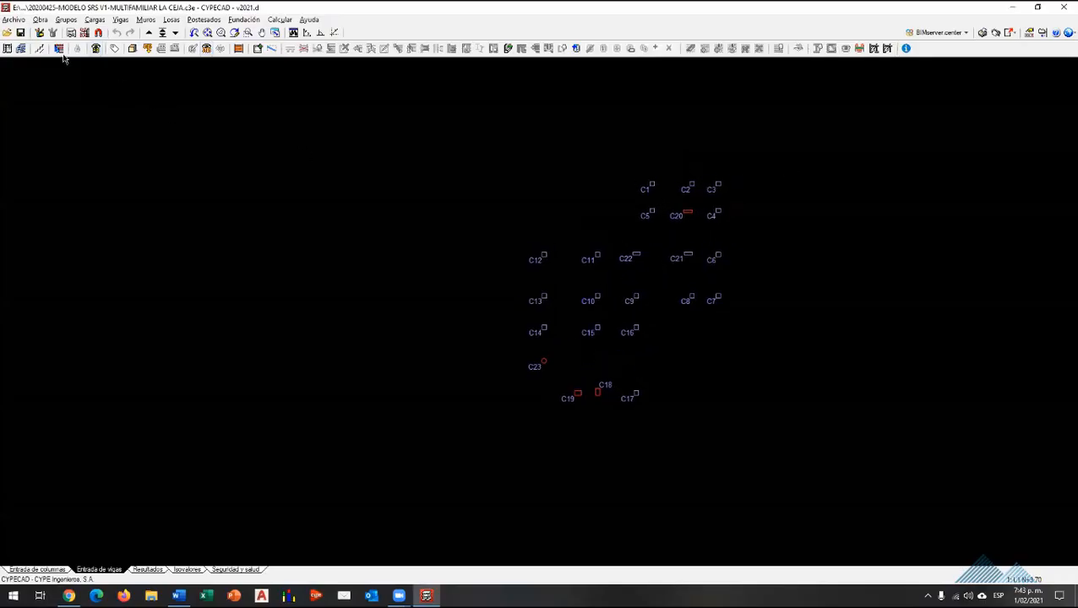
pyautogui.click(1063, 6)
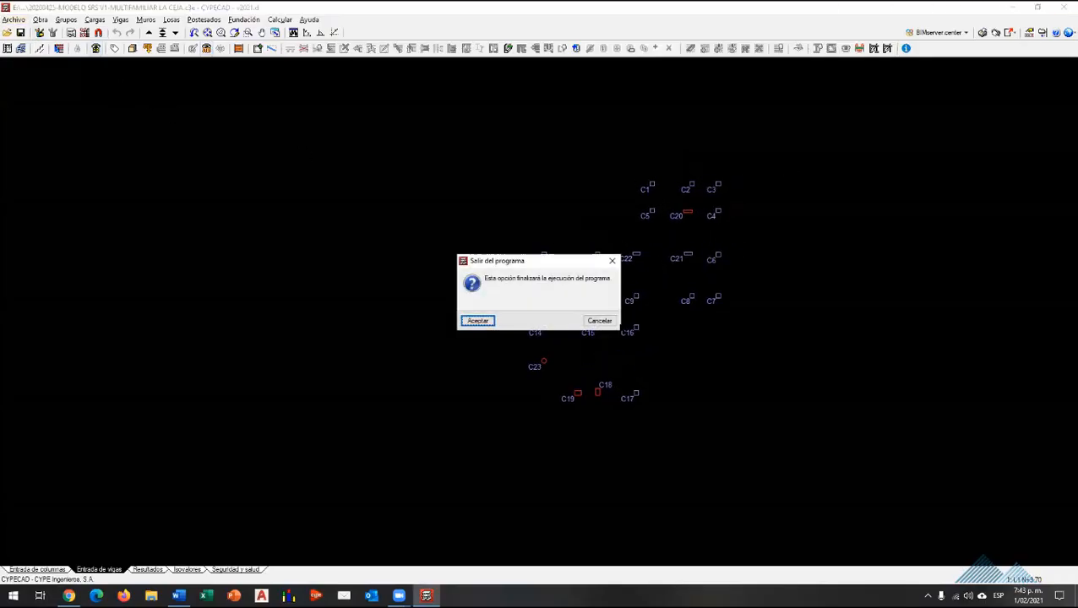
pyautogui.click(478, 321)
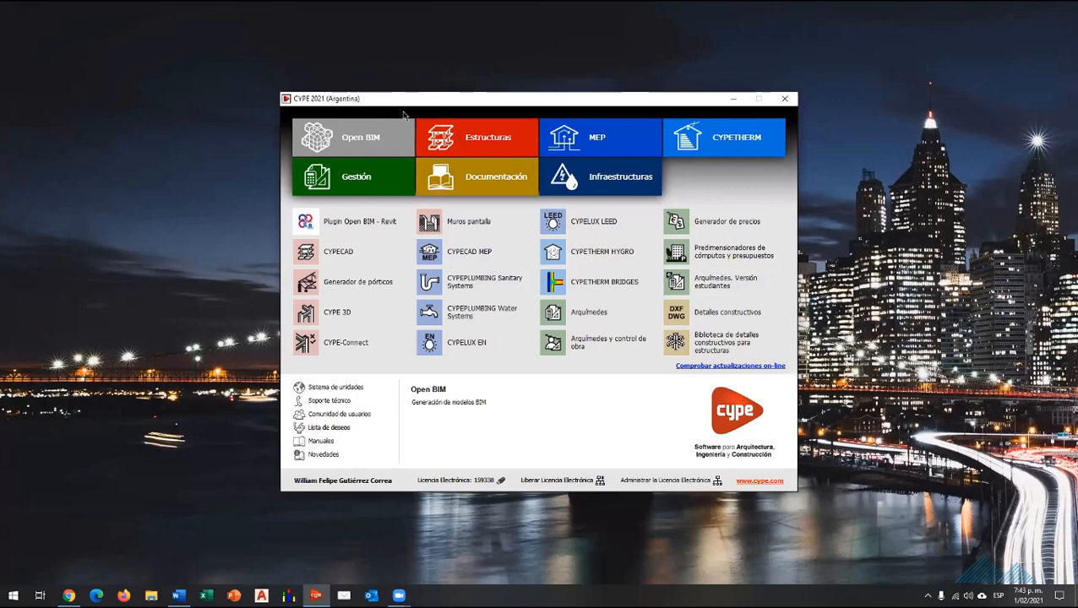
# Step: Launch CYPECAD from the CYPE 2021 launcher
pyautogui.click(368, 221)
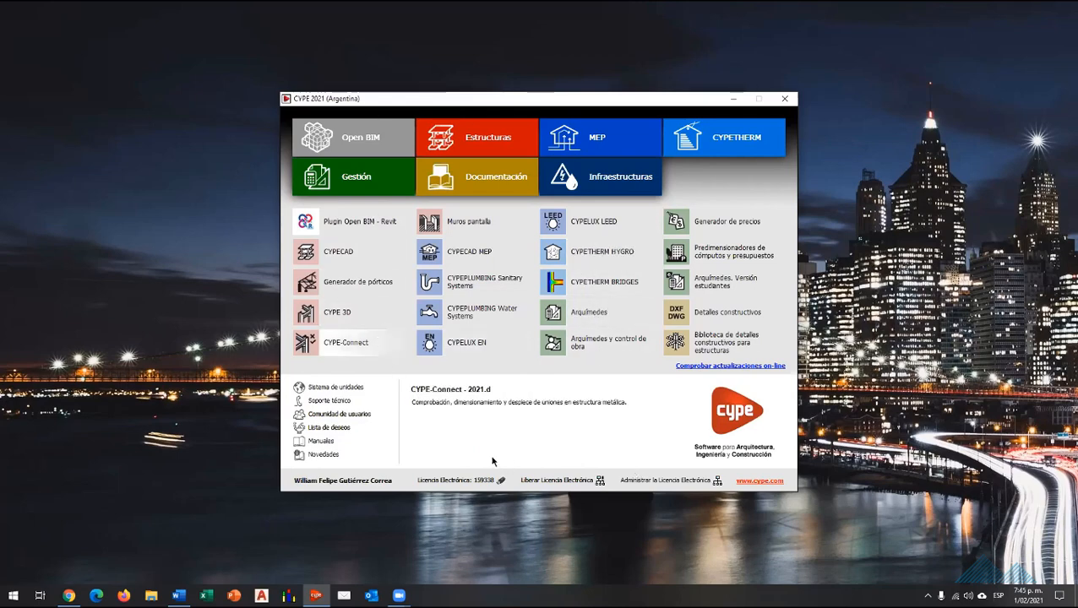
pyautogui.click(350, 265)
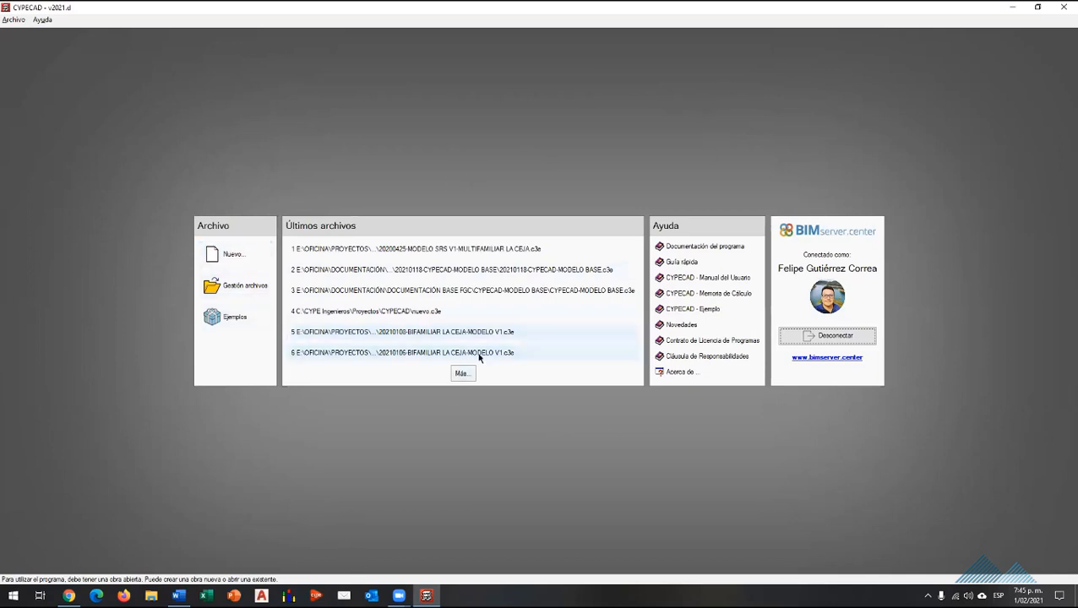
# Step: Look at the new project settings and browse the proposed save folder, leaving both without creating a project
pyautogui.click(237, 254)
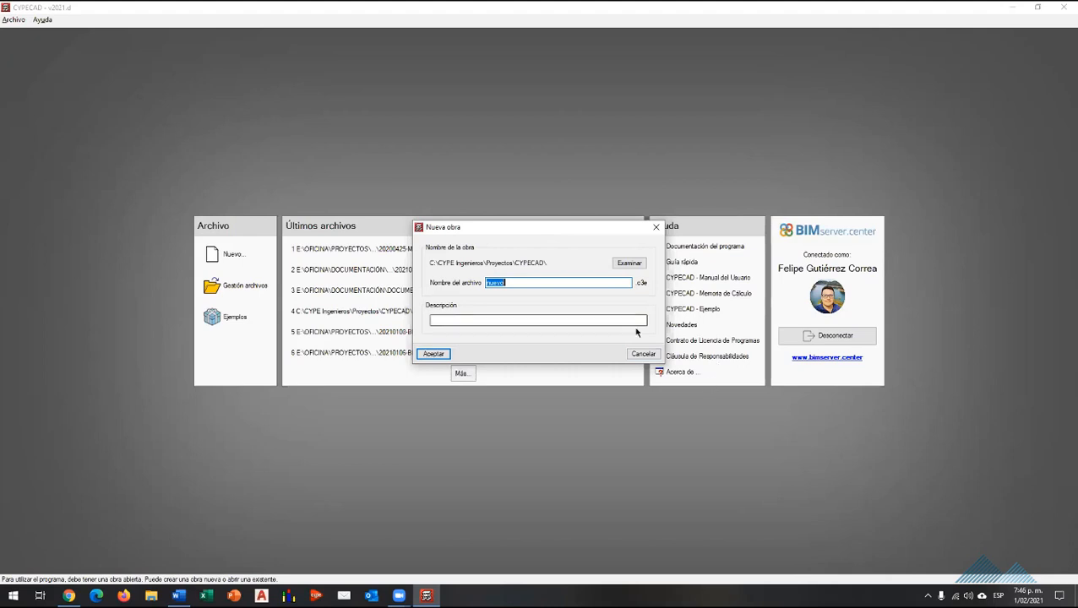
pyautogui.click(629, 264)
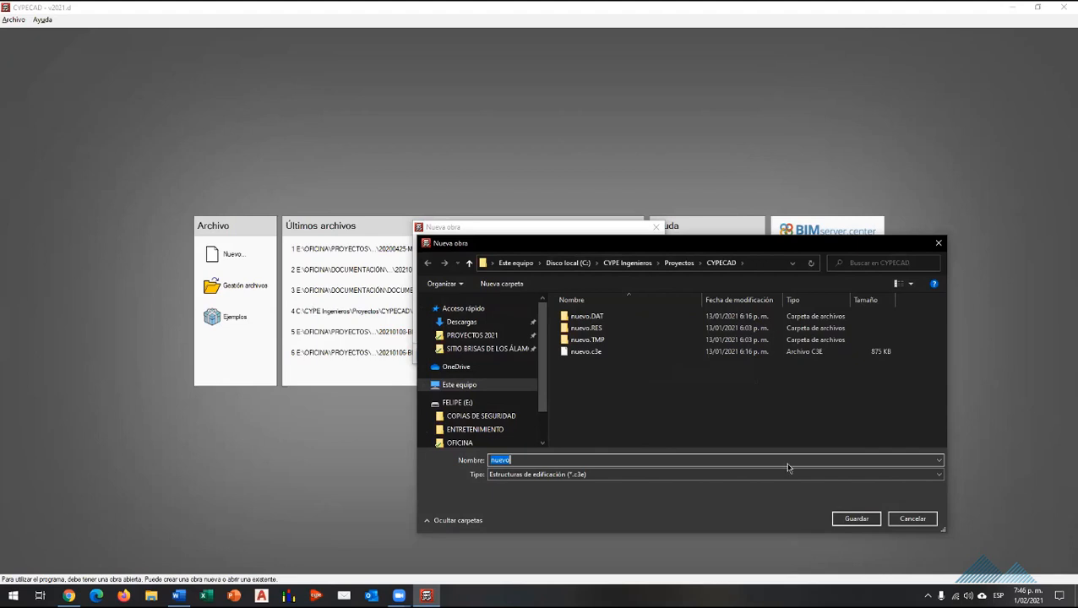
pyautogui.click(908, 518)
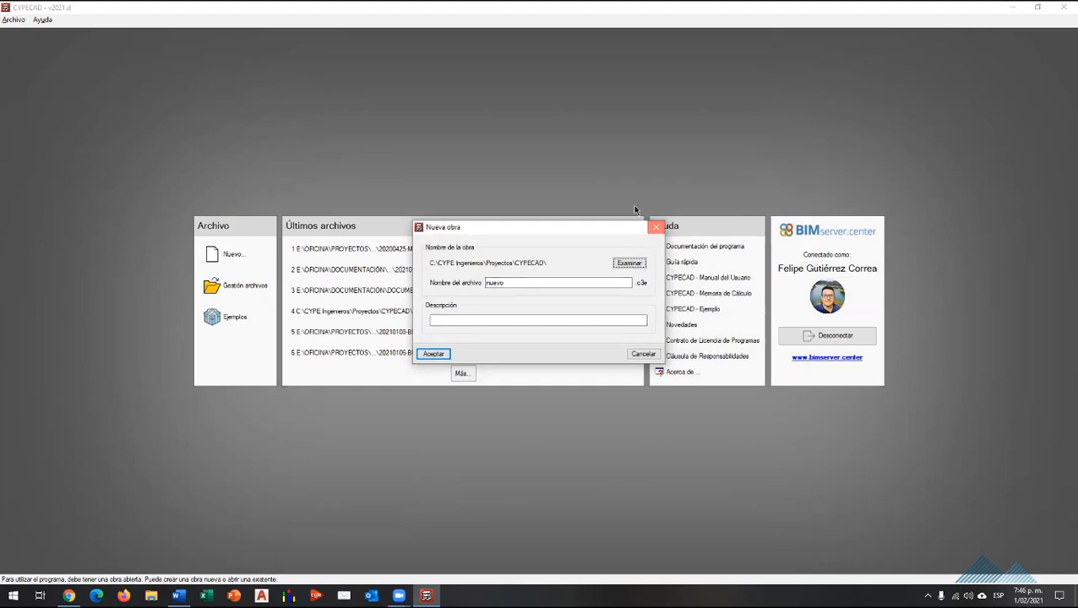
pyautogui.click(656, 228)
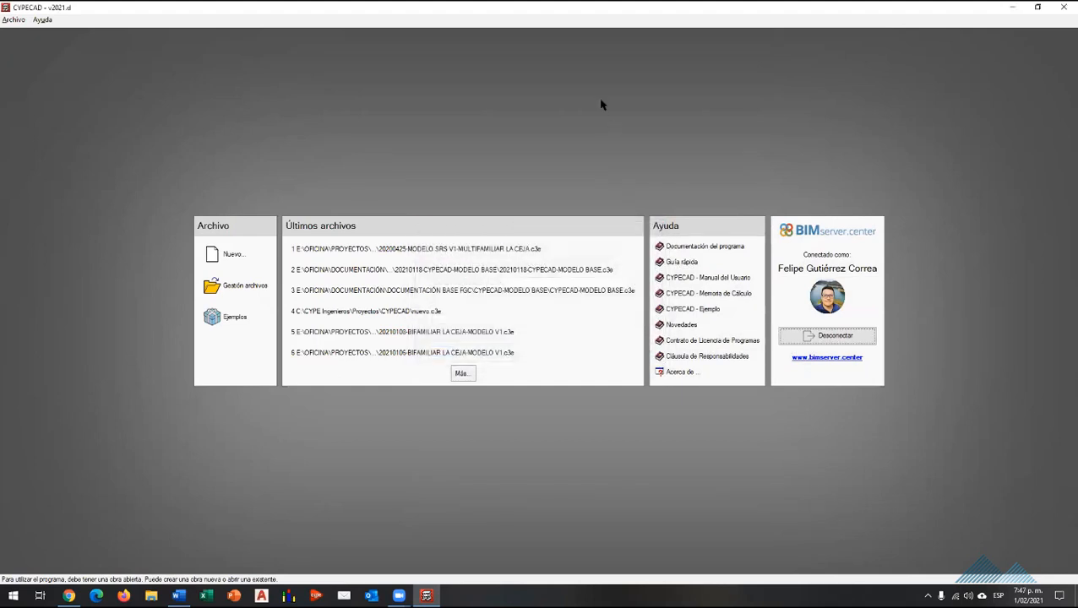
# Step: Open the recent project 20200425-MODELO SRS V1-MULTIFAMILIAR LA CEJA and display its column layout
pyautogui.click(412, 247)
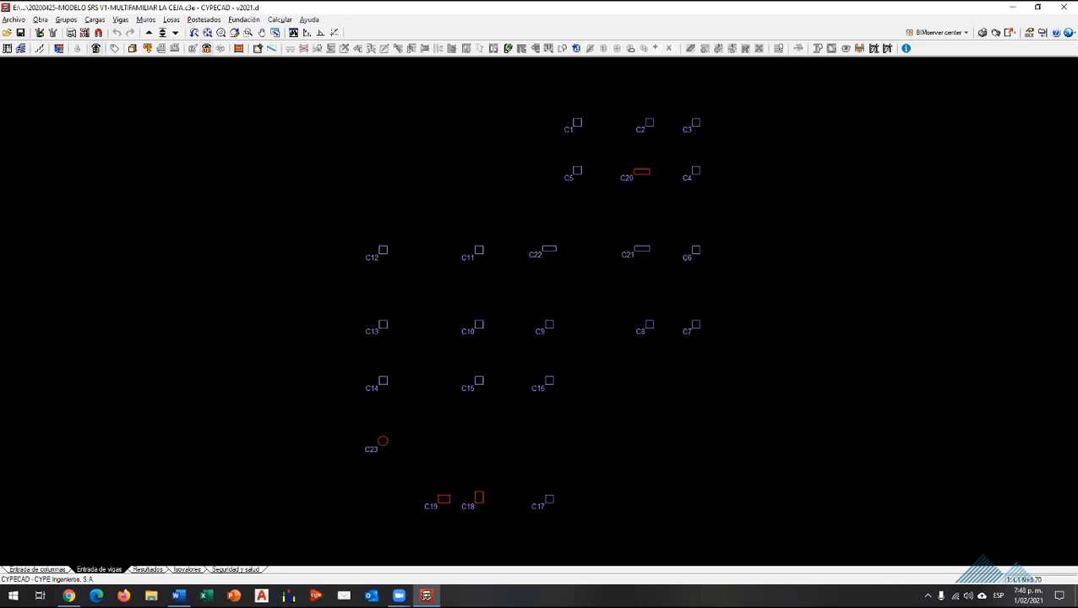
pyautogui.click(47, 570)
pyautogui.scroll(-4, 513, 339)
pyautogui.scroll(4, 572, 400)
pyautogui.scroll(-4, 546, 265)
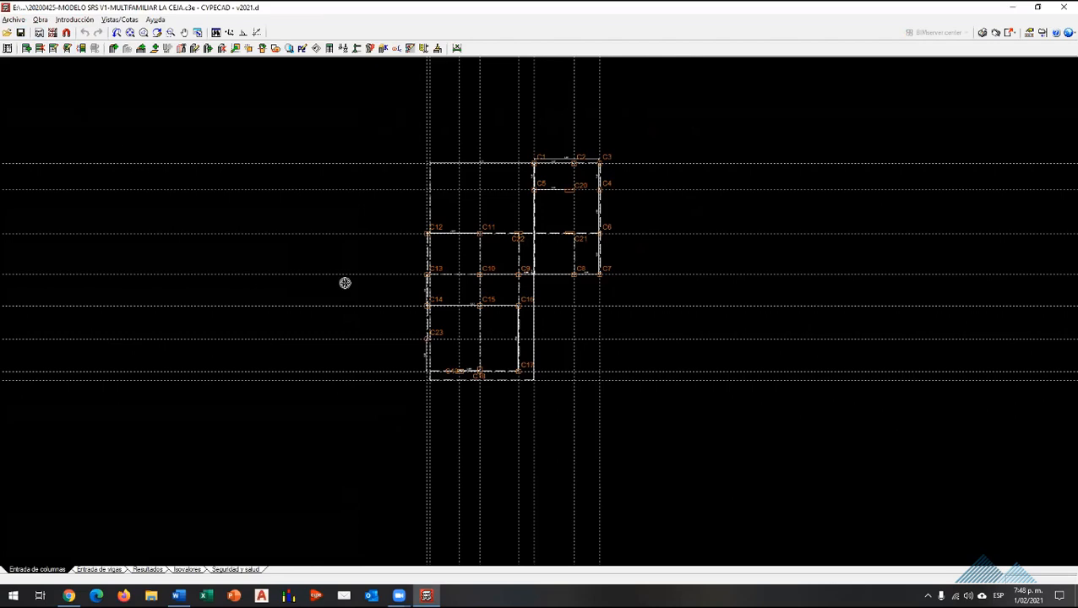
pyautogui.scroll(2, 541, 191)
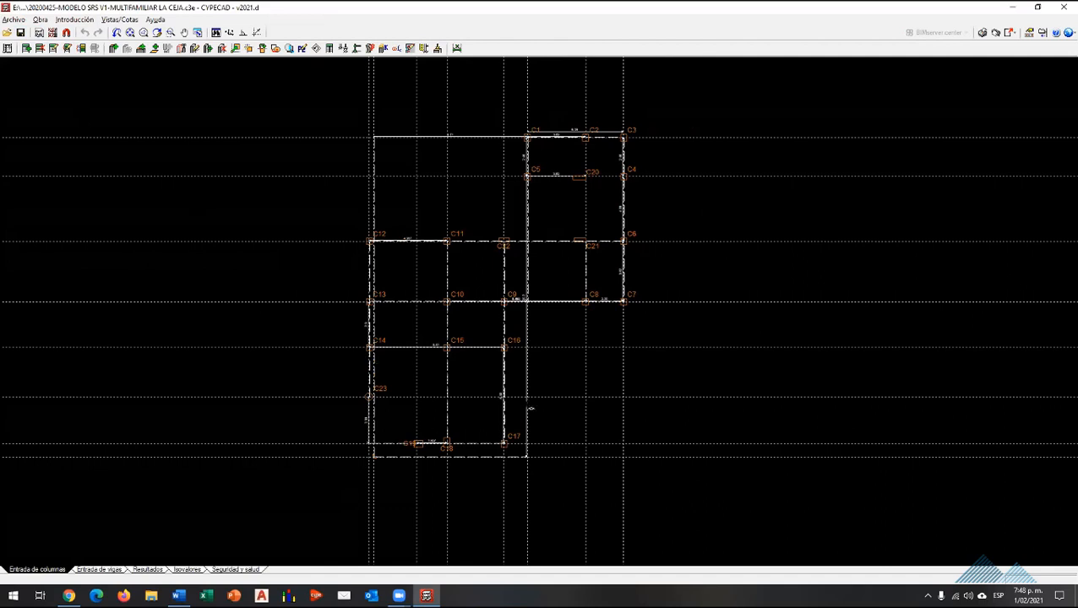
pyautogui.scroll(1, 490, 243)
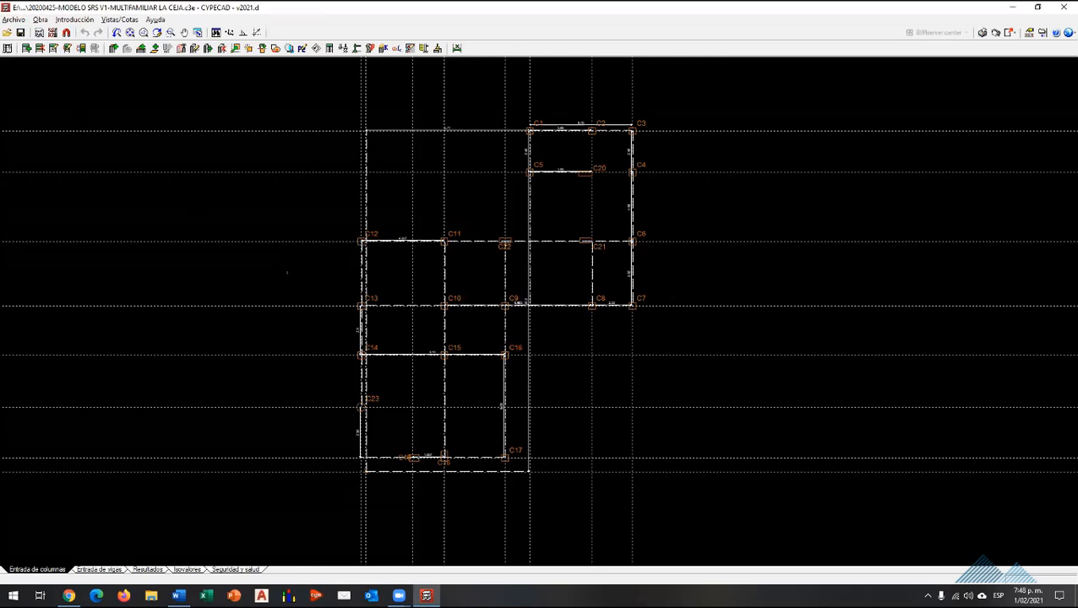
pyautogui.scroll(-2, 288, 264)
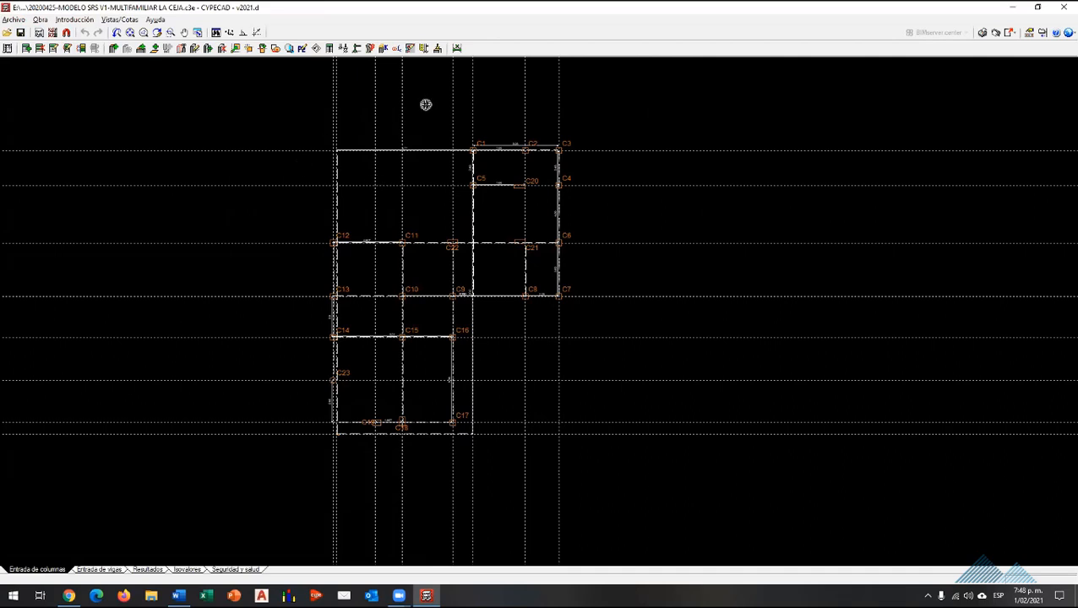
# Step: Examine the levels, fixity and section dimensions of column C1 in the column editor, declining to apply any edit
pyautogui.click(194, 49)
pyautogui.click(476, 145)
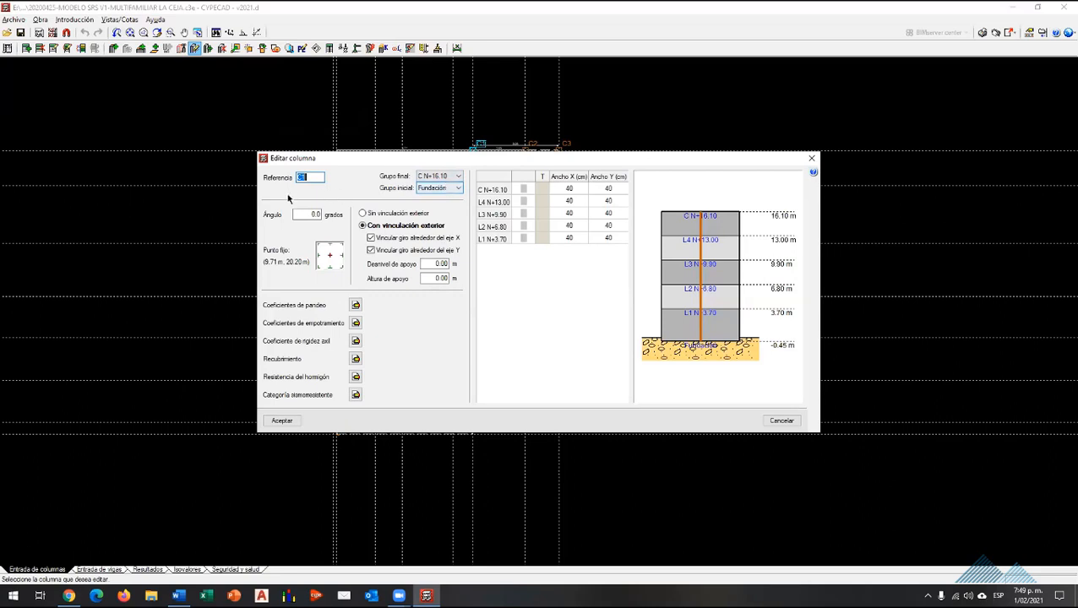
pyautogui.moveTo(397, 184)
pyautogui.click(291, 424)
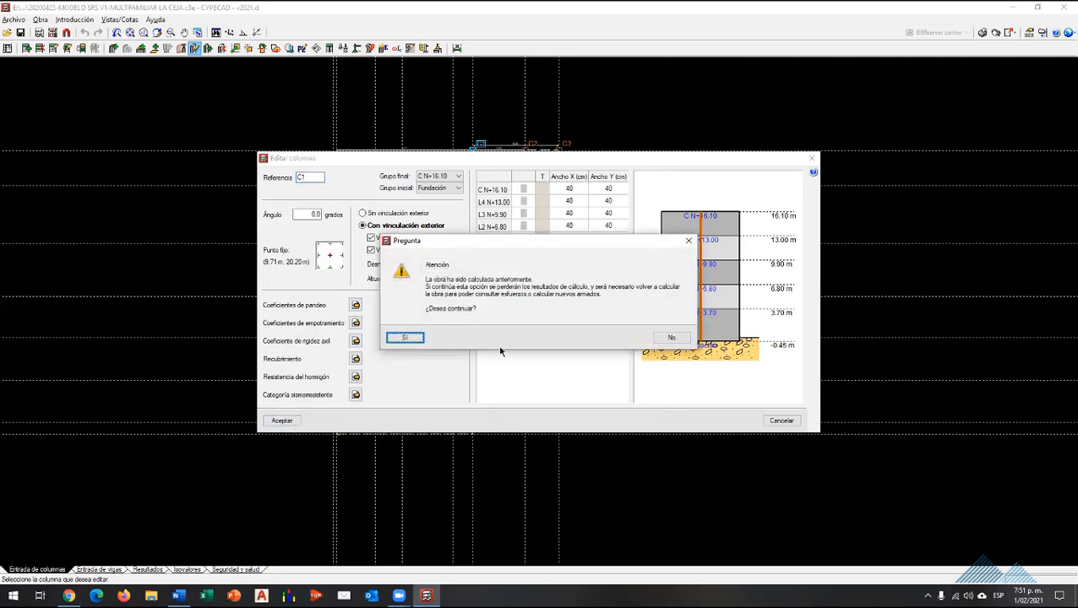
pyautogui.click(669, 340)
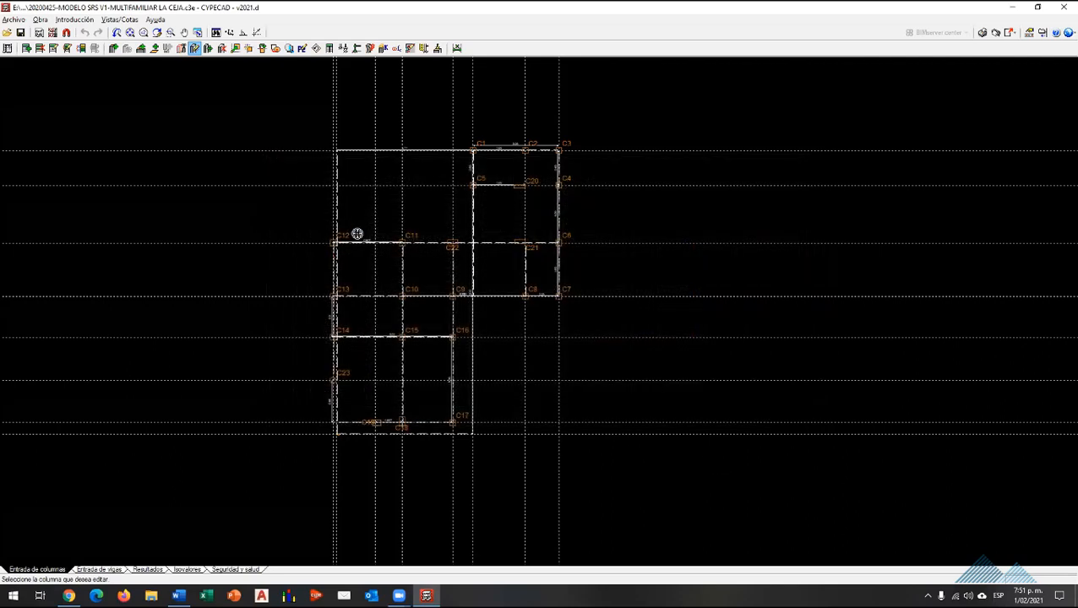
# Step: Examine the names, heights and elevations of floors L1 to L4 in the floor editor, leaving it without changes
pyautogui.click(89, 21)
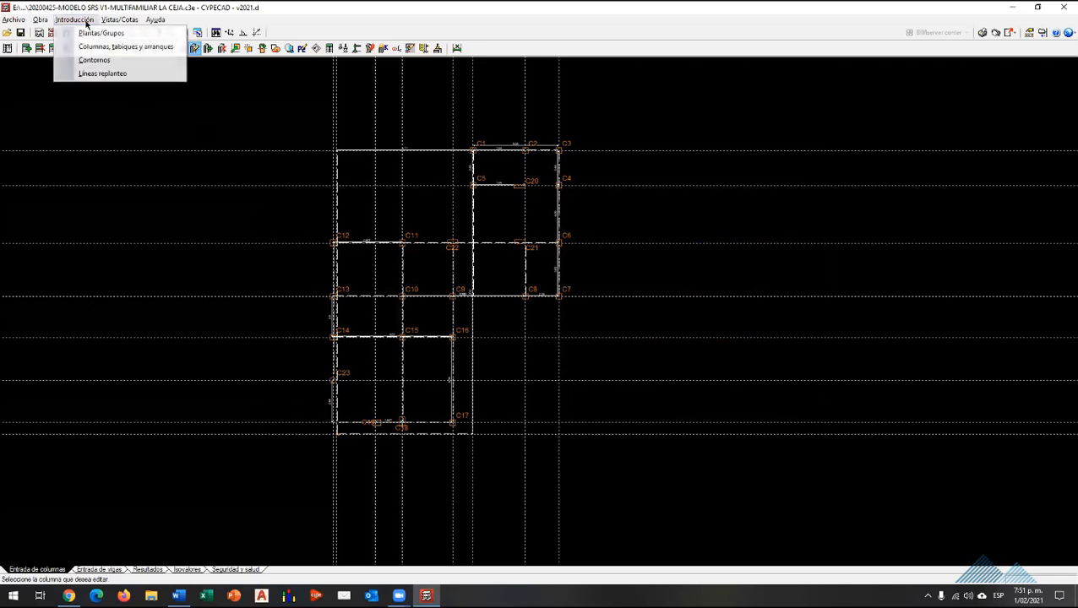
pyautogui.click(84, 33)
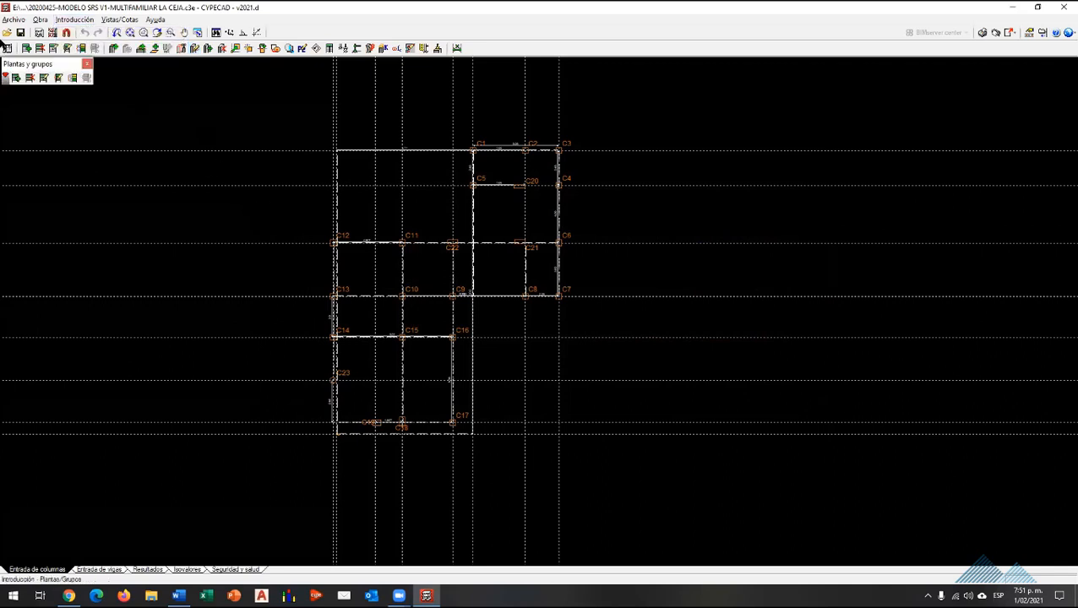
pyautogui.click(44, 78)
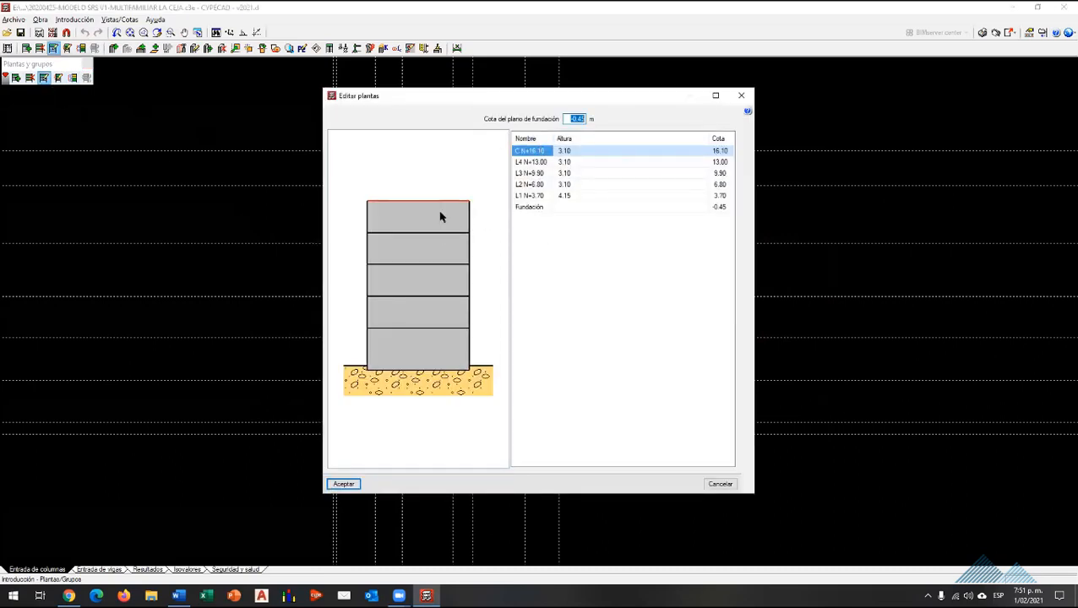
pyautogui.click(543, 197)
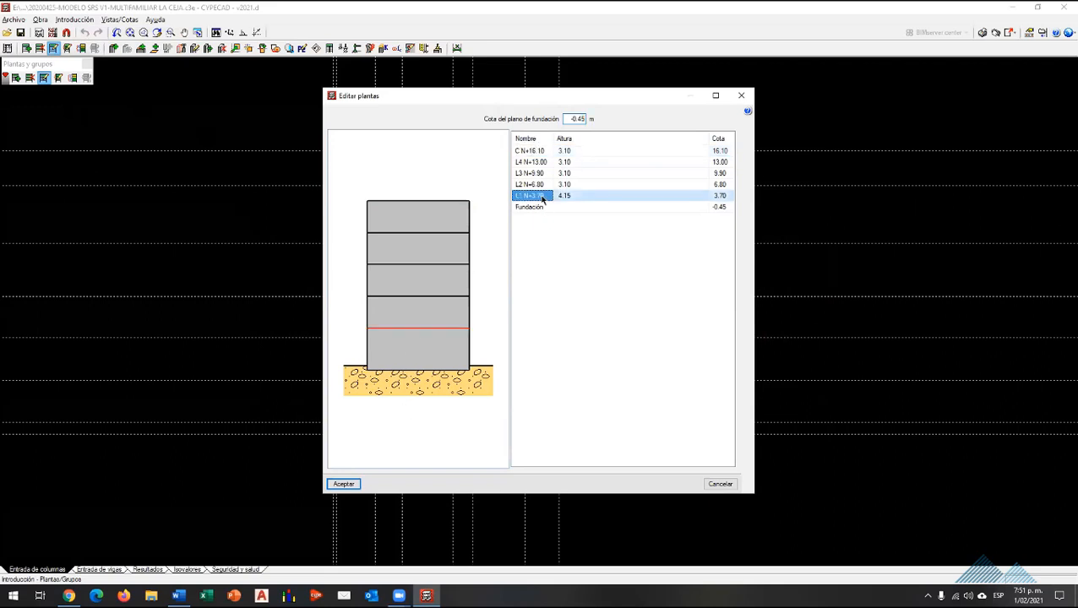
pyautogui.click(541, 185)
pyautogui.click(538, 174)
pyautogui.click(537, 161)
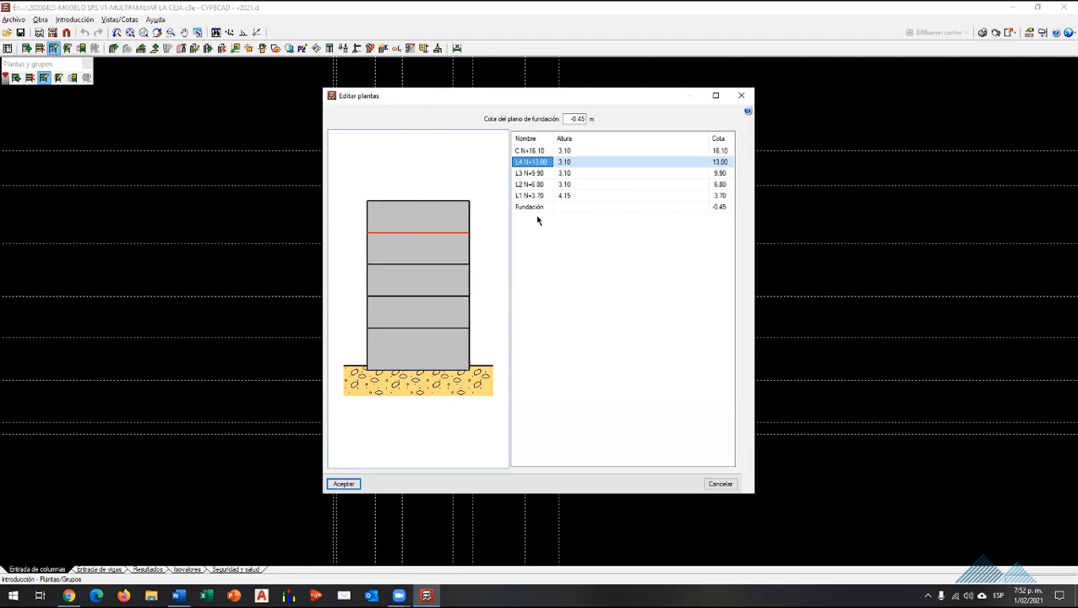
pyautogui.click(741, 95)
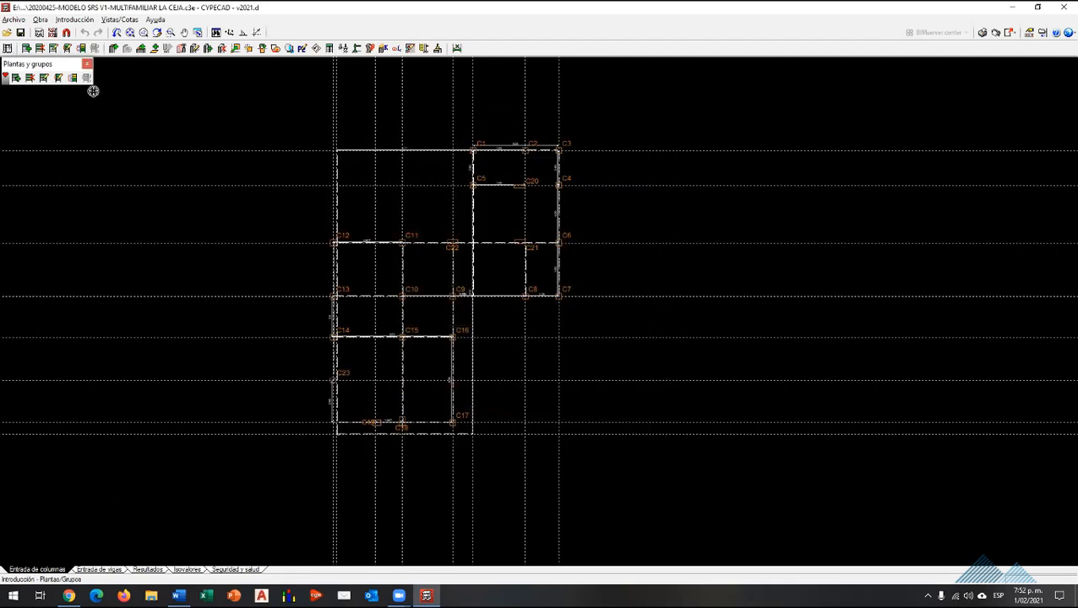
# Step: Examine the use categories, live loads and dead loads of the floor groups, leaving the group editor without changes
pyautogui.click(58, 78)
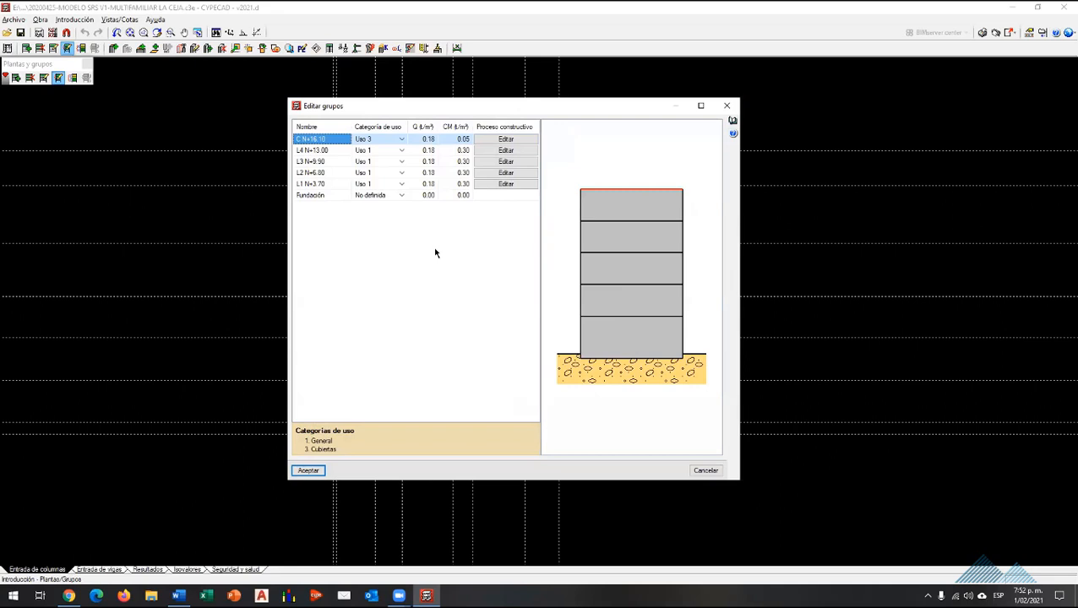
pyautogui.click(727, 106)
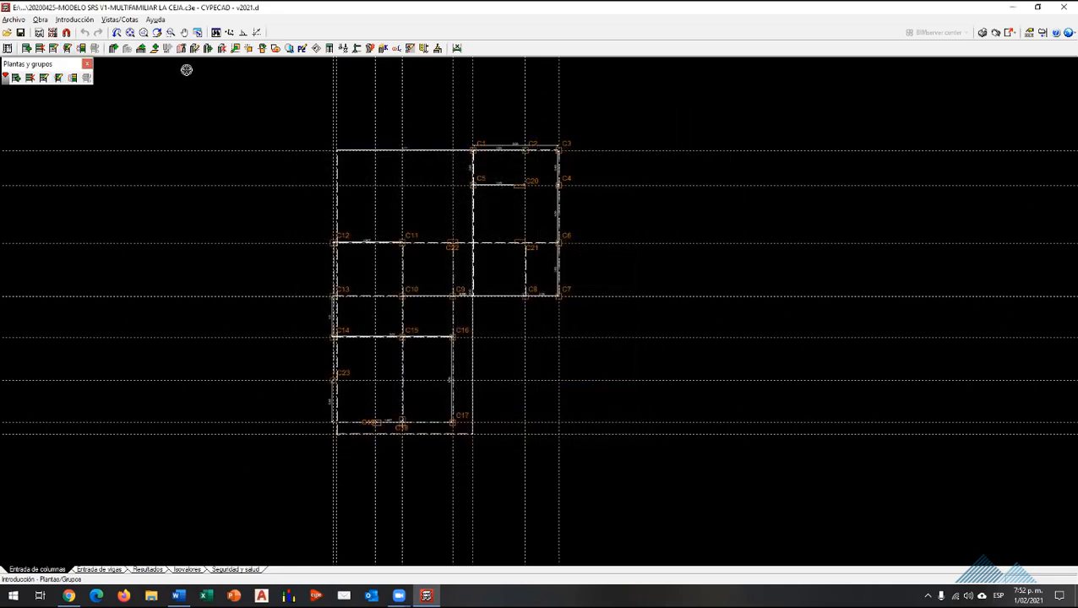
pyautogui.click(87, 64)
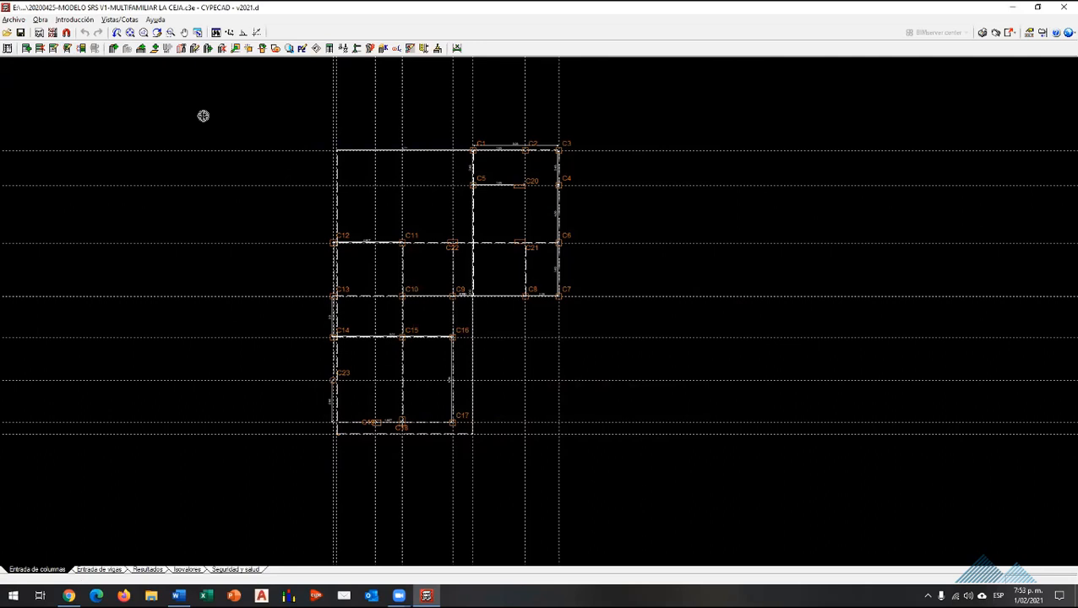
# Step: Review the project's design codes in the general data and browse the available concrete codes, keeping NSR-10 (Colombia)
pyautogui.click(40, 19)
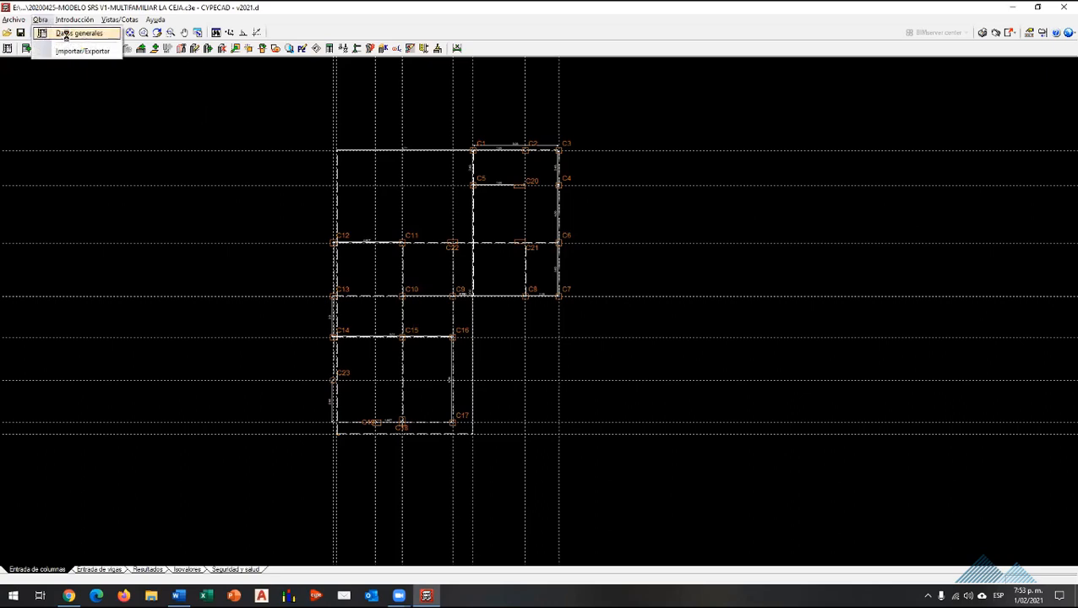
pyautogui.click(68, 33)
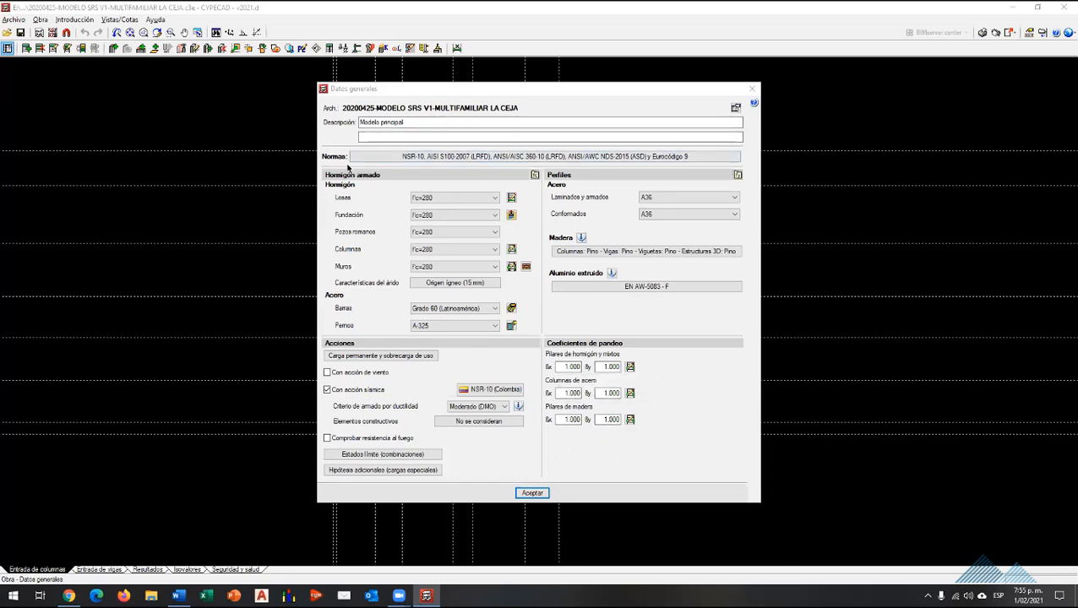
pyautogui.click(435, 158)
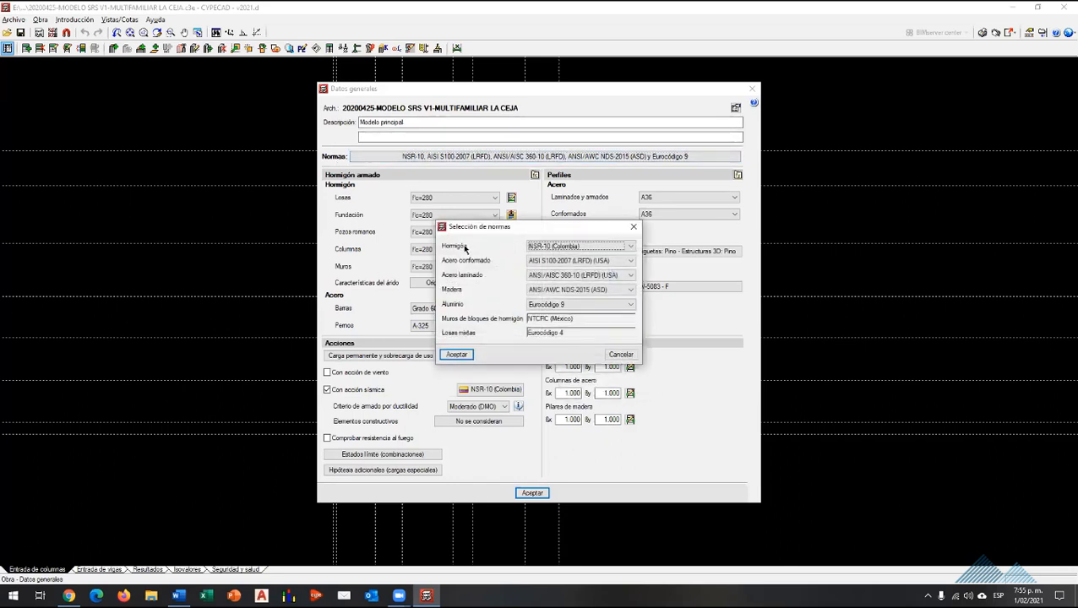
pyautogui.click(532, 246)
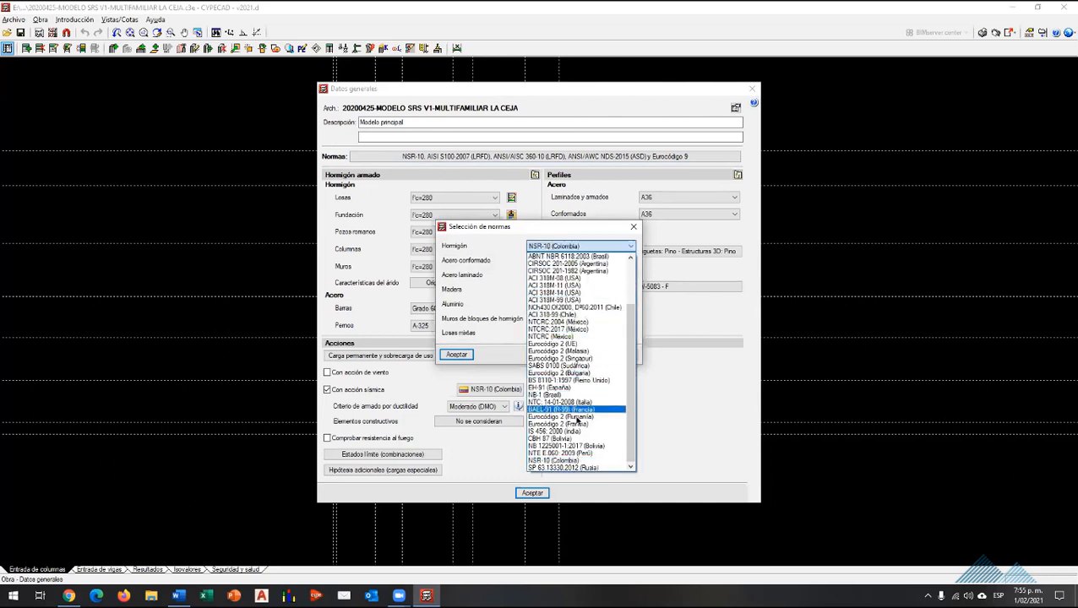
pyautogui.scroll(3, 577, 416)
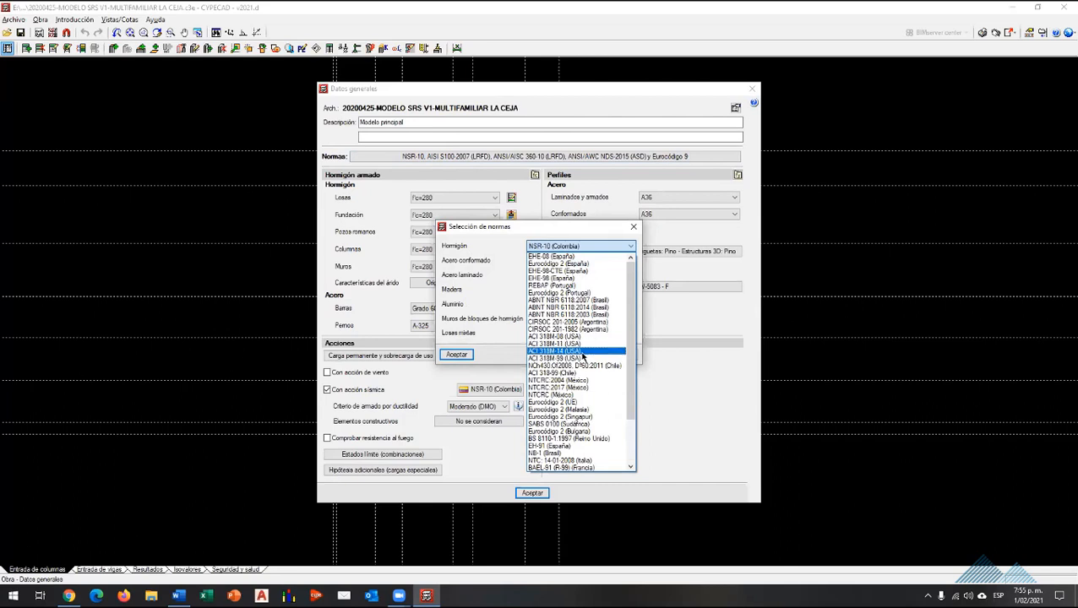
pyautogui.scroll(-1, 582, 349)
pyautogui.scroll(-2, 583, 350)
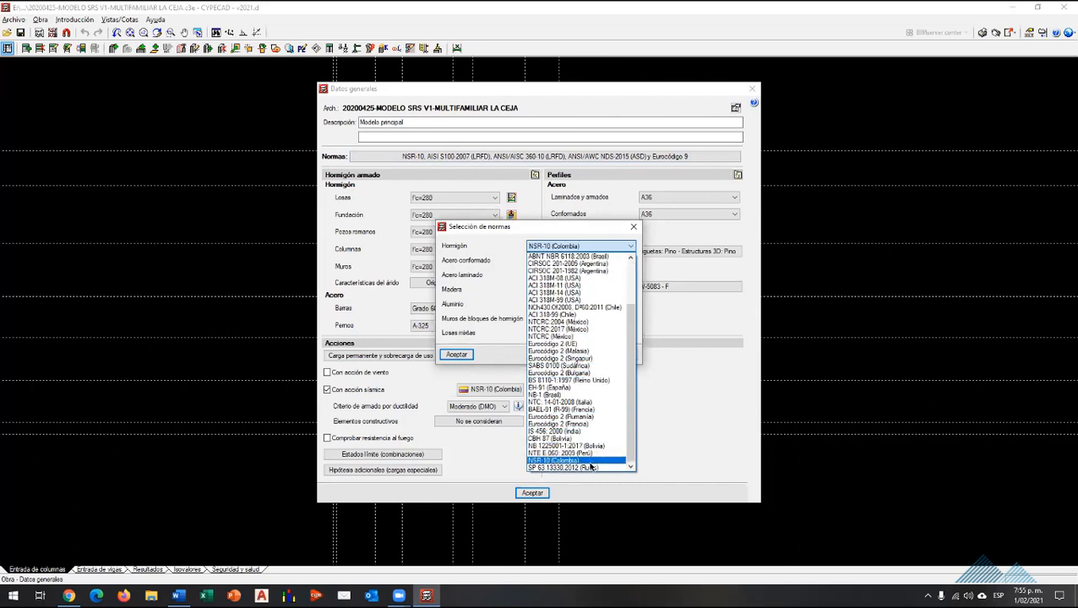
pyautogui.scroll(3, 572, 345)
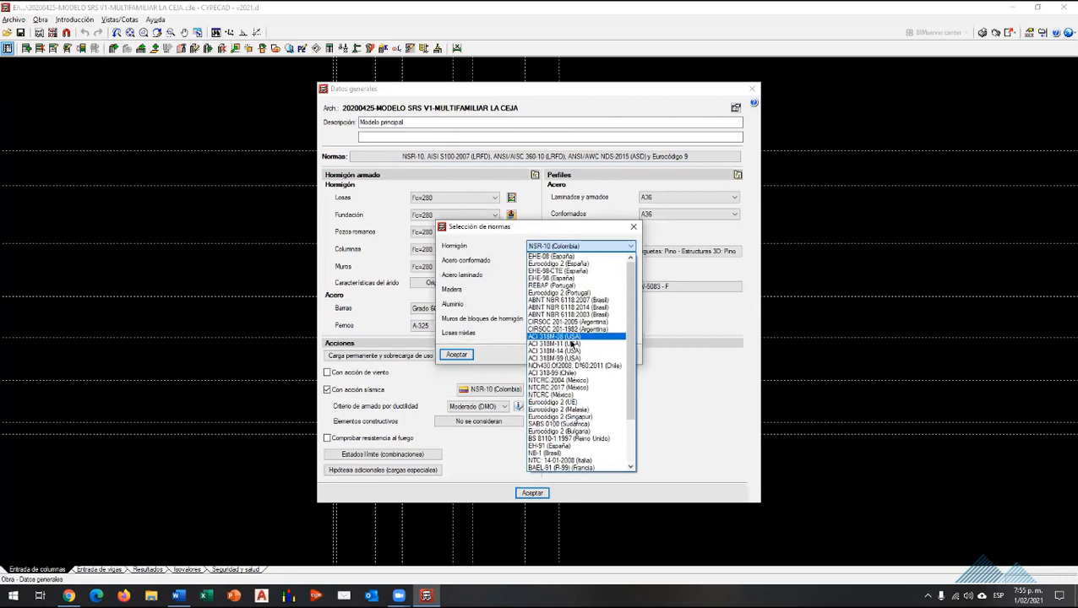
pyautogui.scroll(-3, 588, 396)
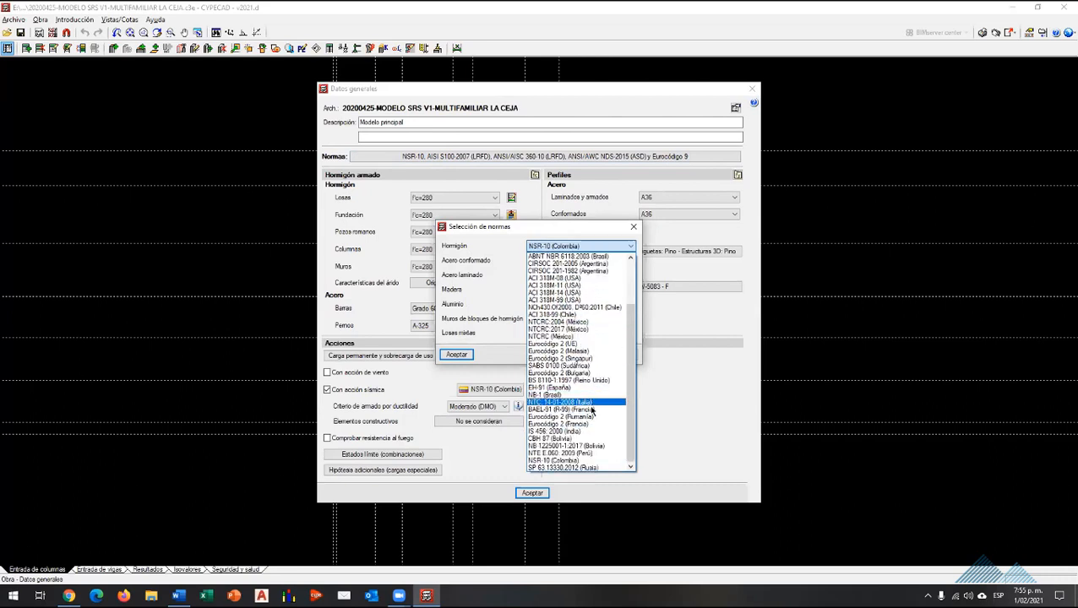
pyautogui.click(545, 199)
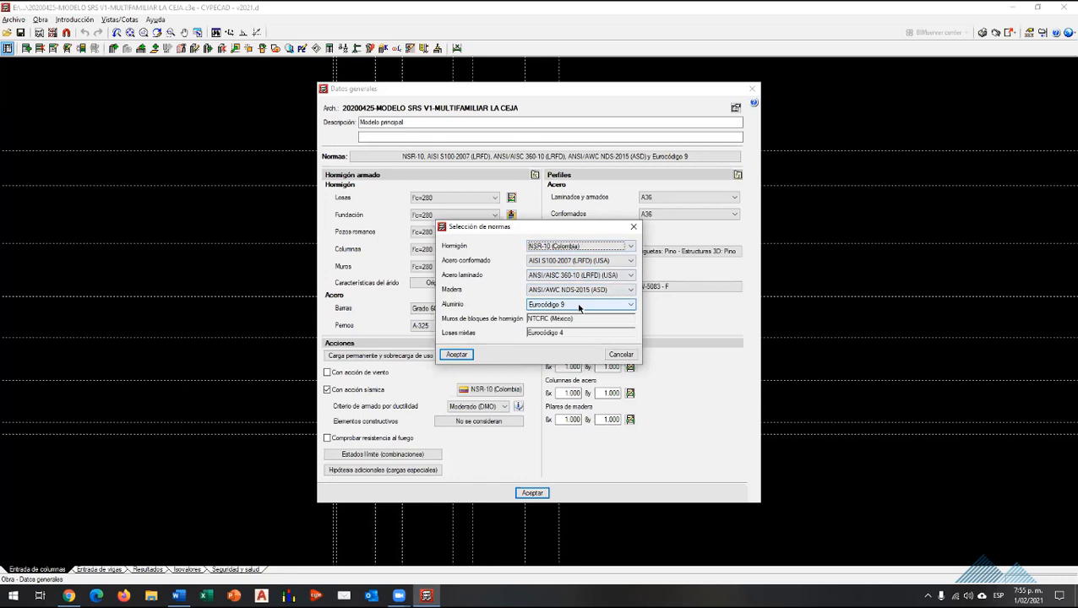
pyautogui.press('Return')
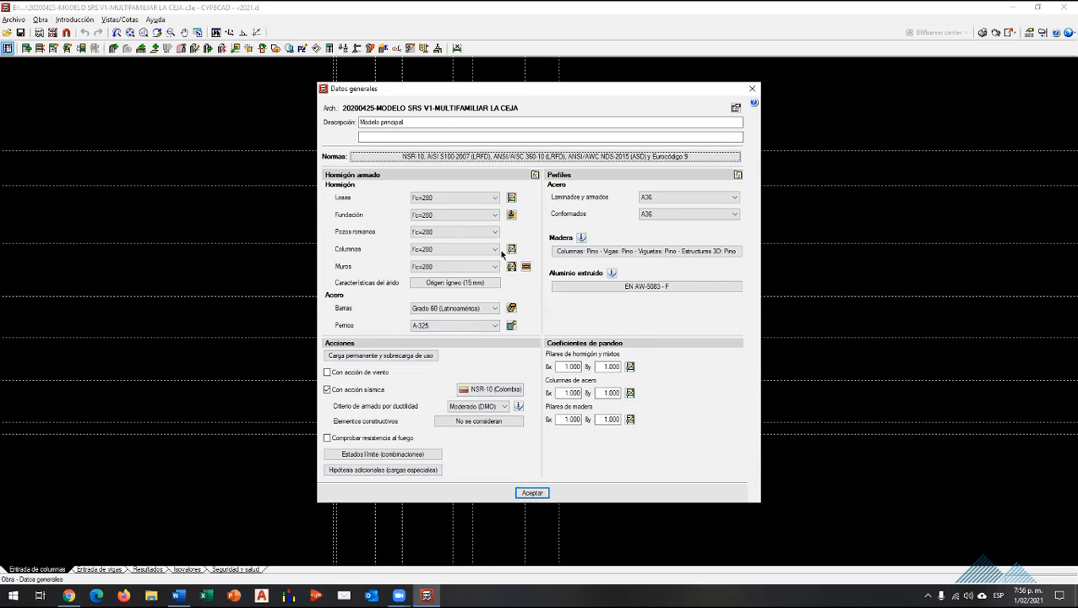
# Step: Examine the reinforcing bar steel types assigned to the structural elements and leave the project's general data
pyautogui.click(511, 308)
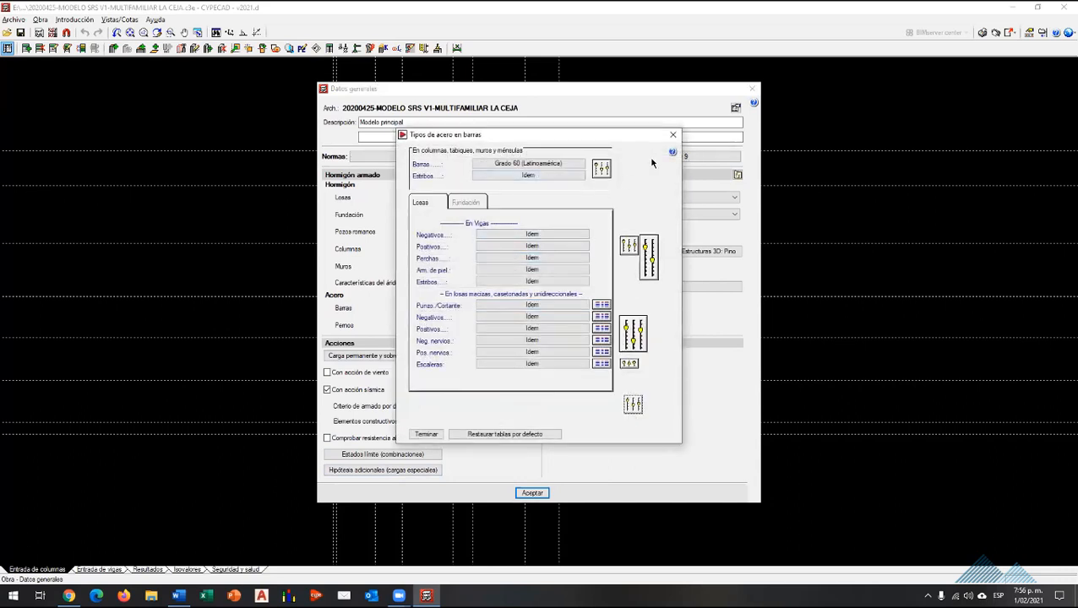
pyautogui.click(673, 135)
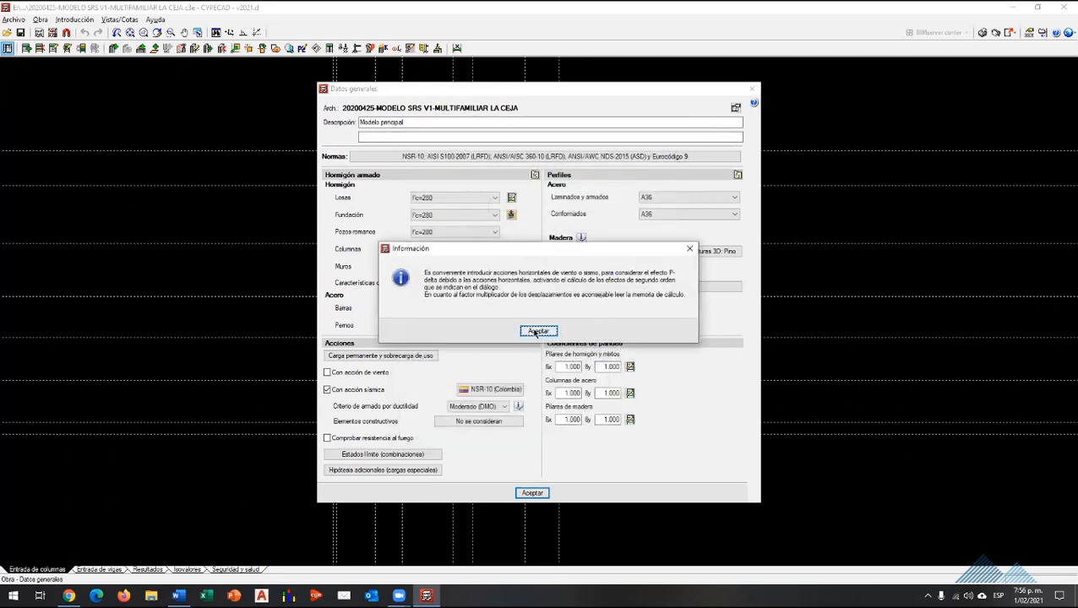
pyautogui.click(539, 330)
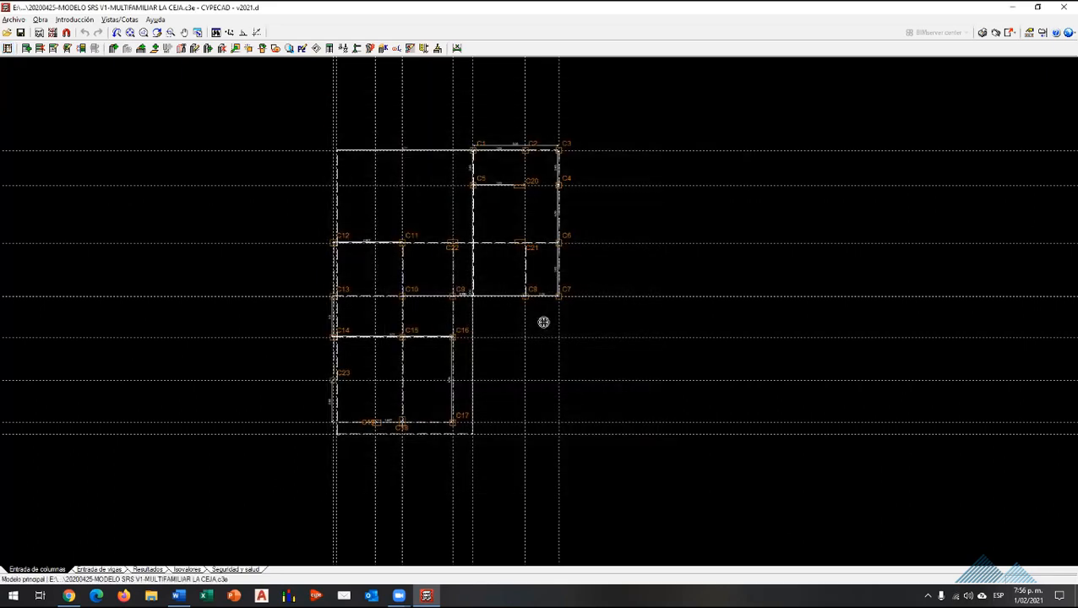